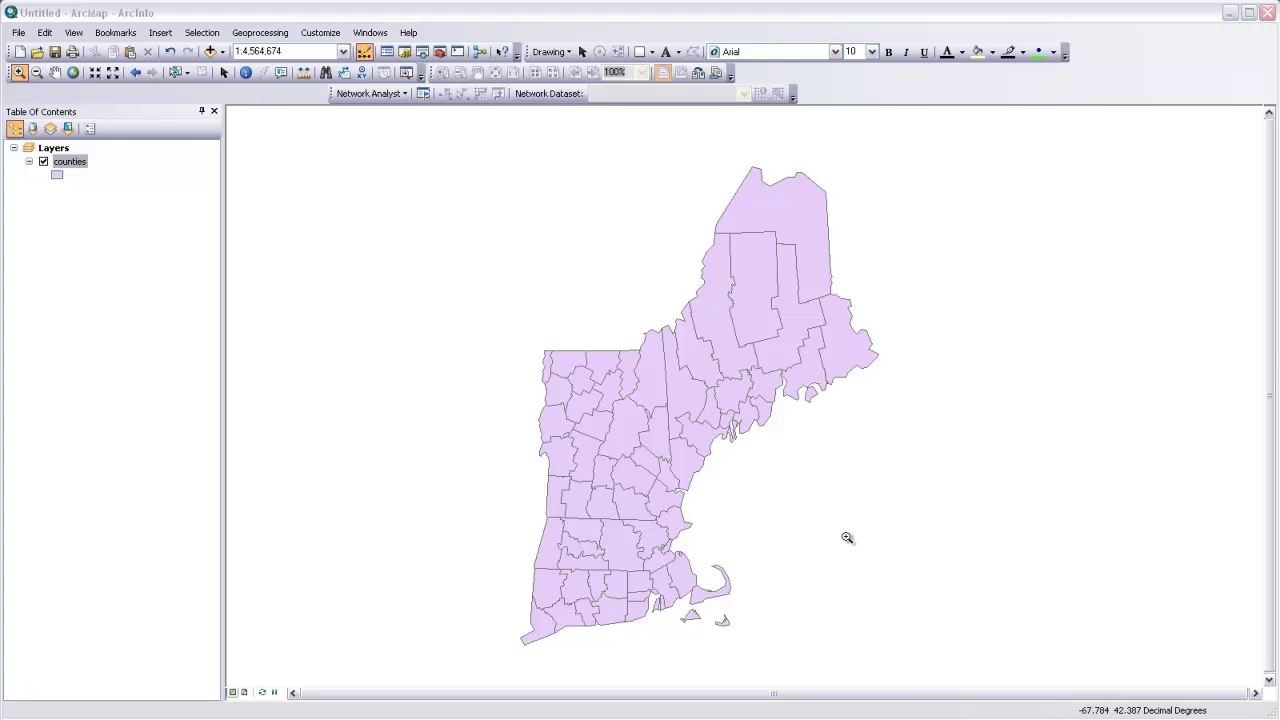
Step: In the counties layer properties, set Symbology to Charts > Pie after previewing Bar/Column and Stacked
left_click(77, 172)
right_click(74, 168)
left_click(149, 501)
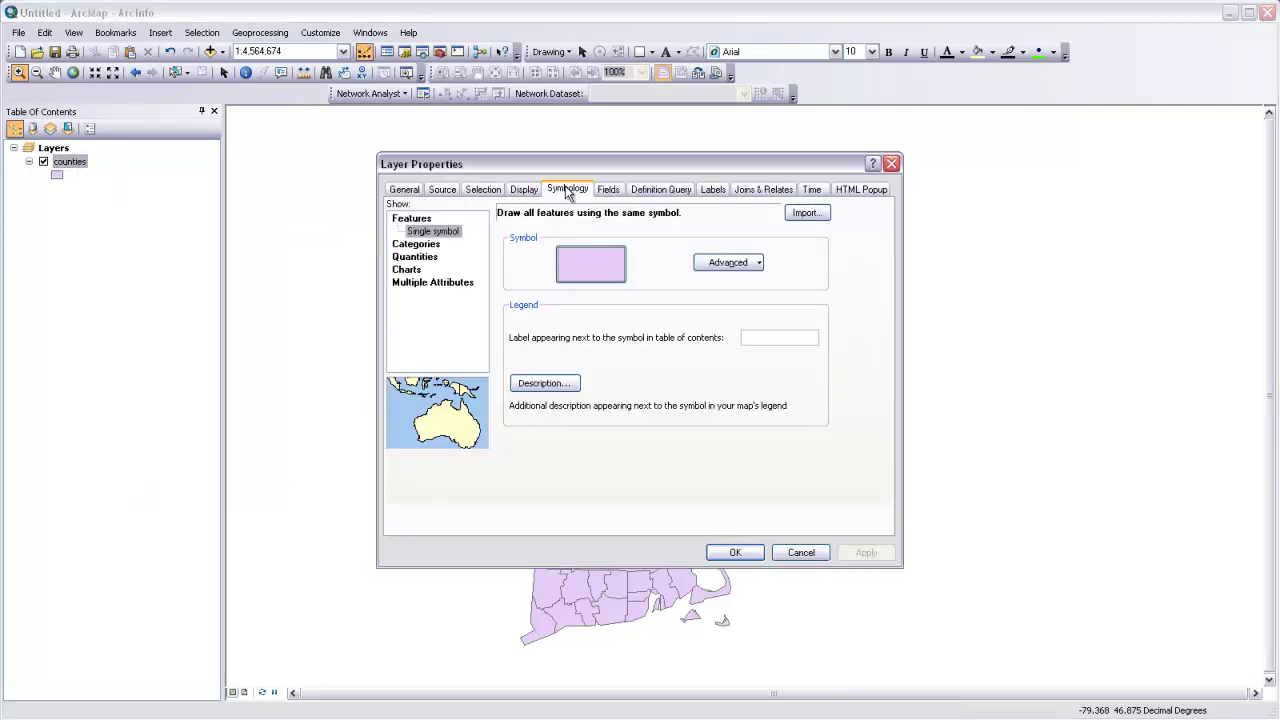
left_click(408, 270)
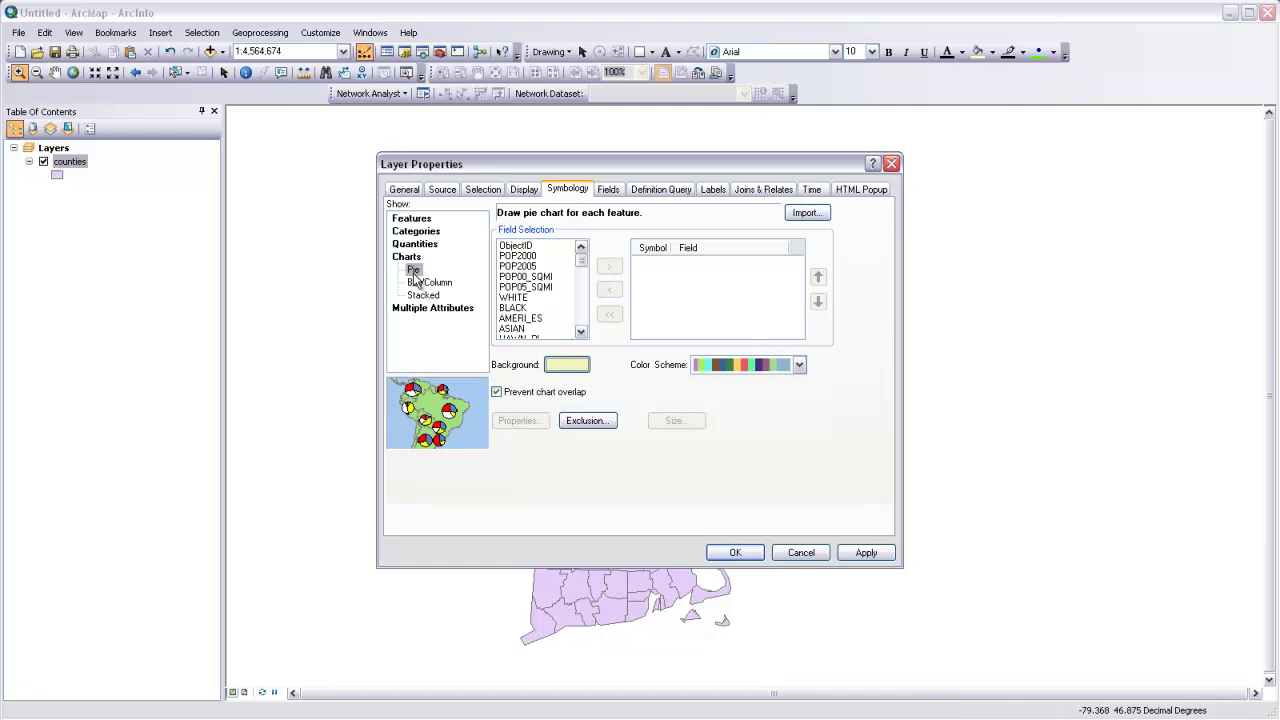
left_click(431, 284)
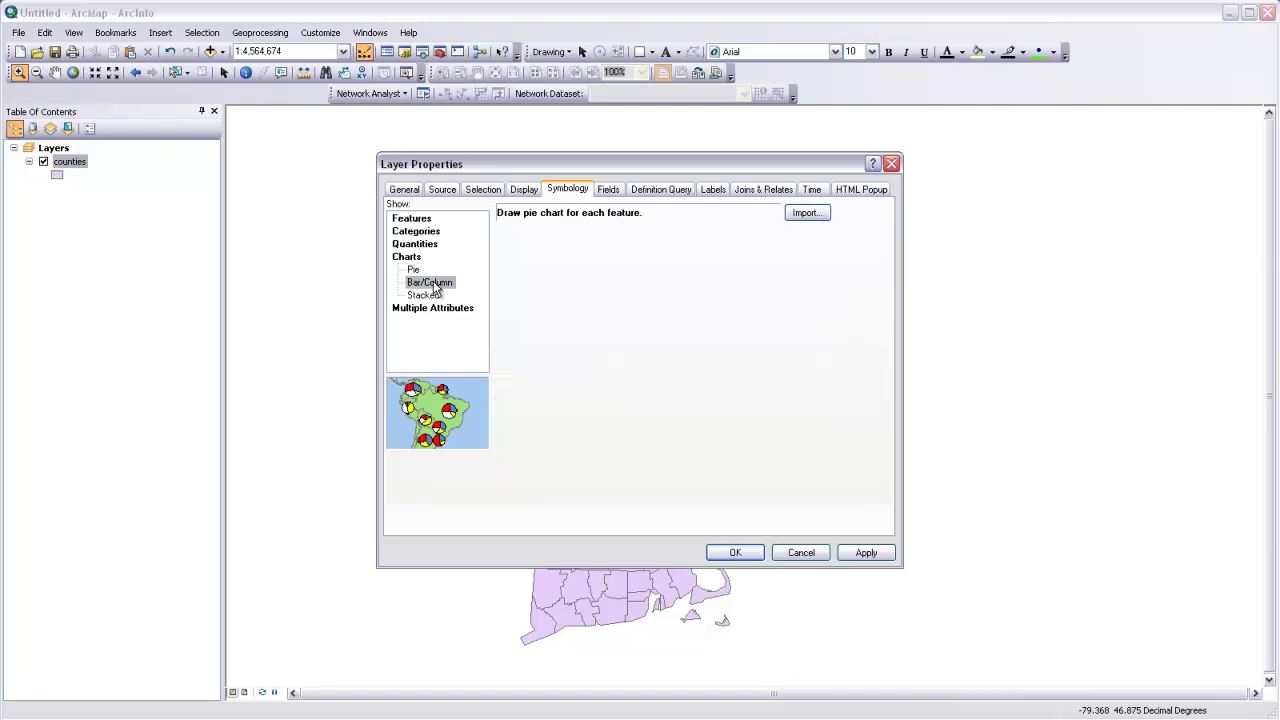
left_click(424, 296)
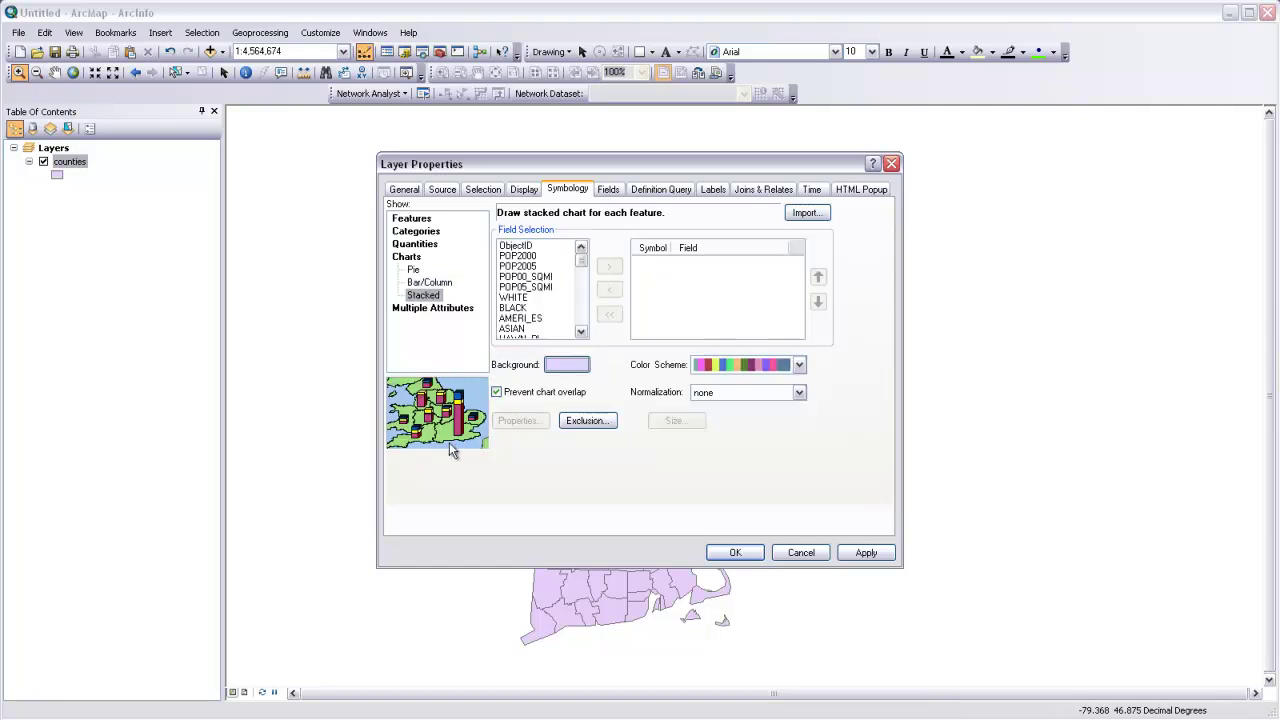
left_click(413, 271)
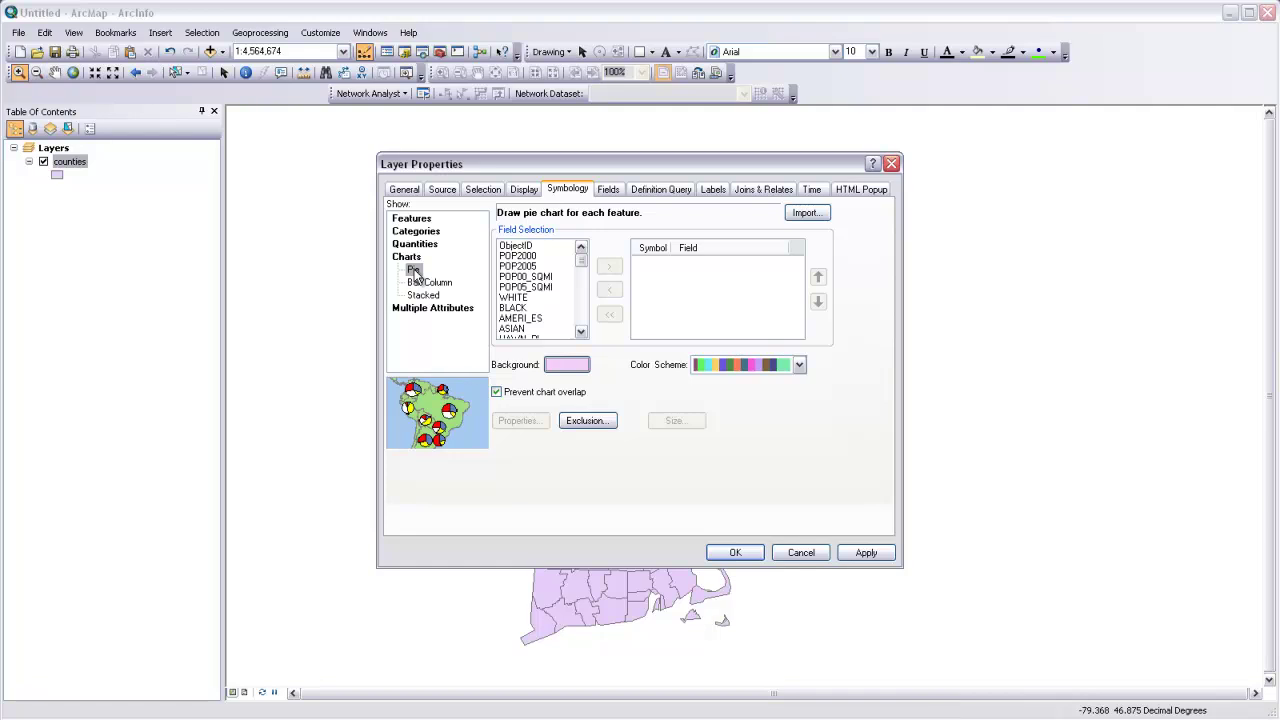
Step: Add the WHITE and non_white fields to the pie chart field list
left_click(512, 298)
left_click(609, 266)
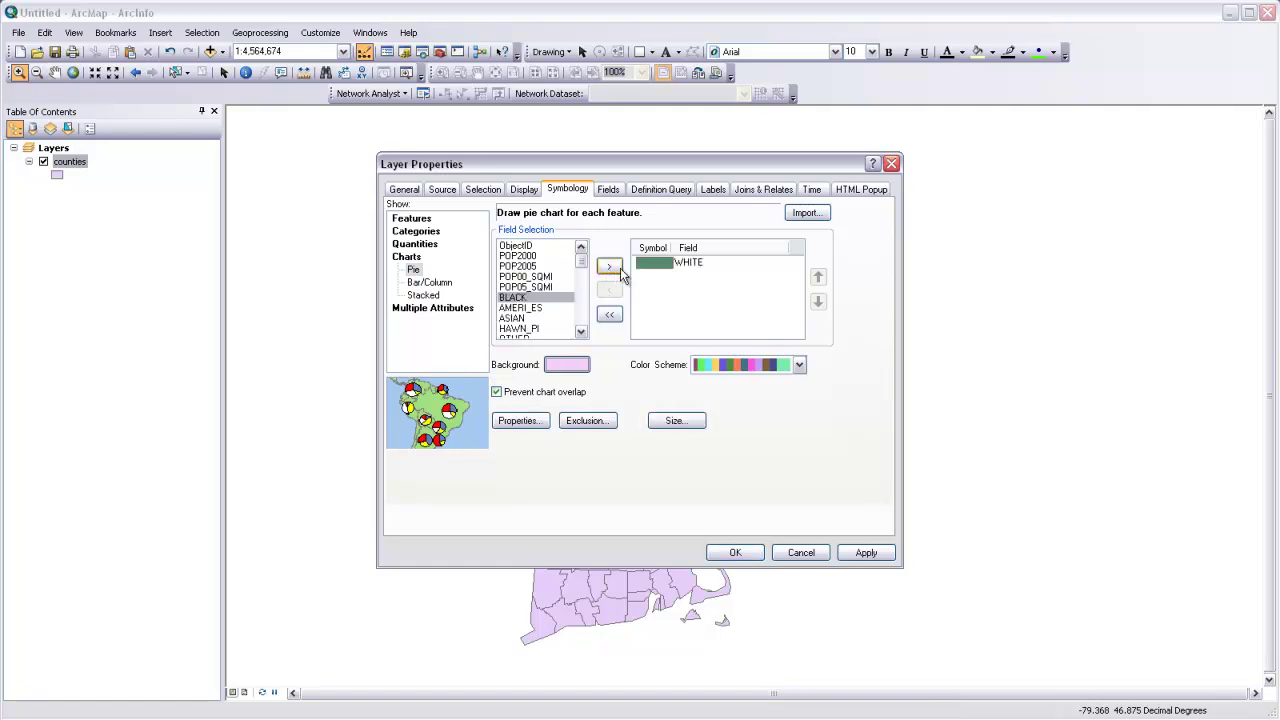
left_click_drag(583, 270, 582, 328)
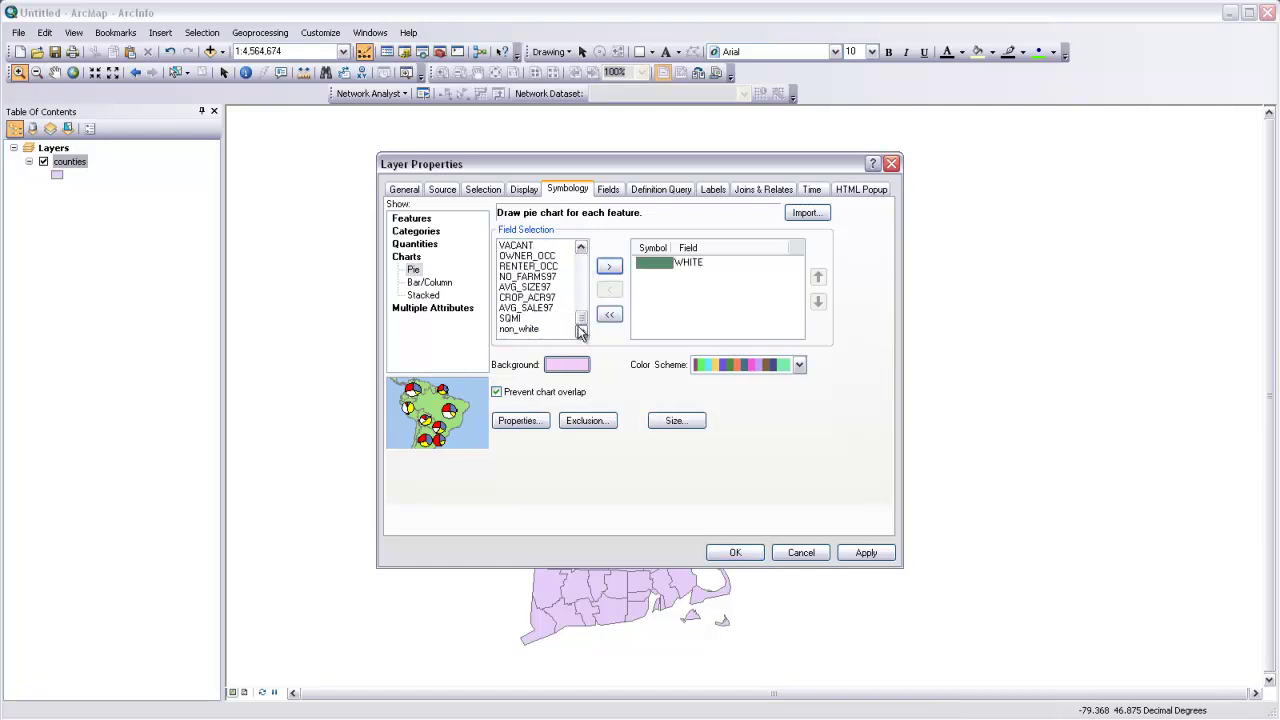
left_click(520, 330)
left_click(609, 266)
Step: Apply the white/non-white pie charts and inspect them over the counties on the map
left_click(862, 551)
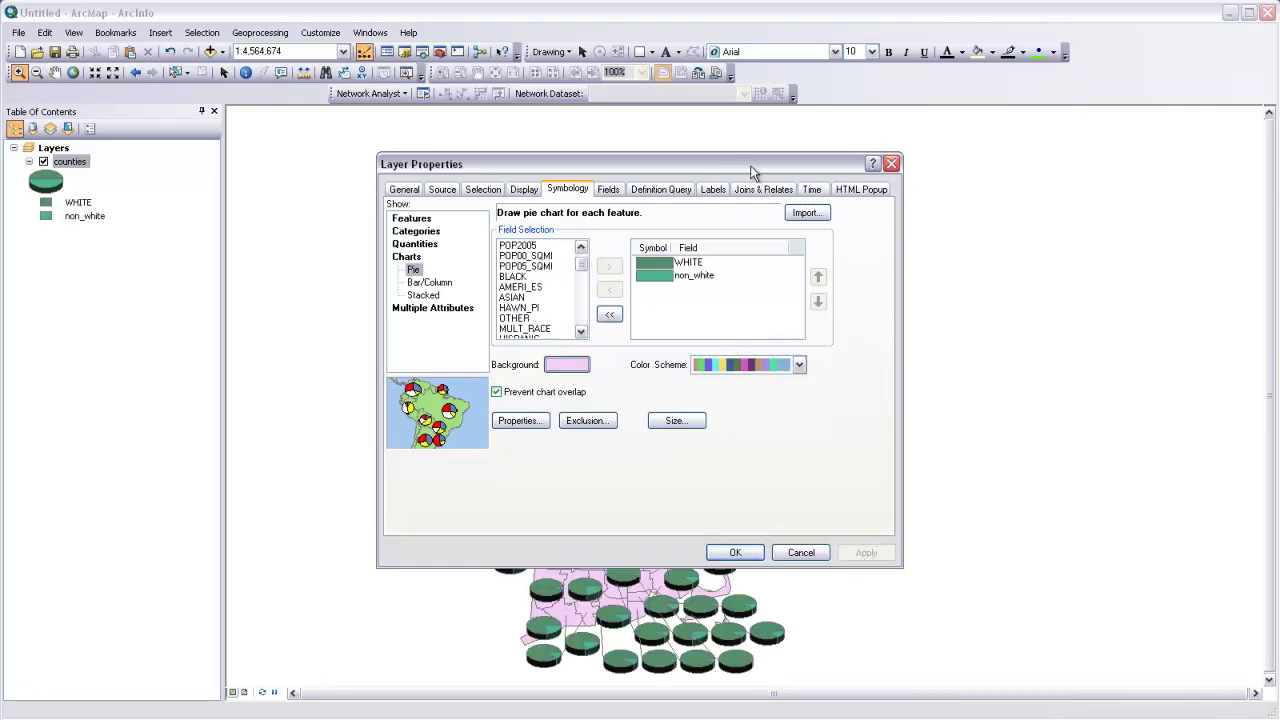
mouse_move(763, 166)
left_mouse_down()
mouse_move(249, 221)
mouse_move(160, 217)
mouse_move(208, 216)
left_mouse_up()
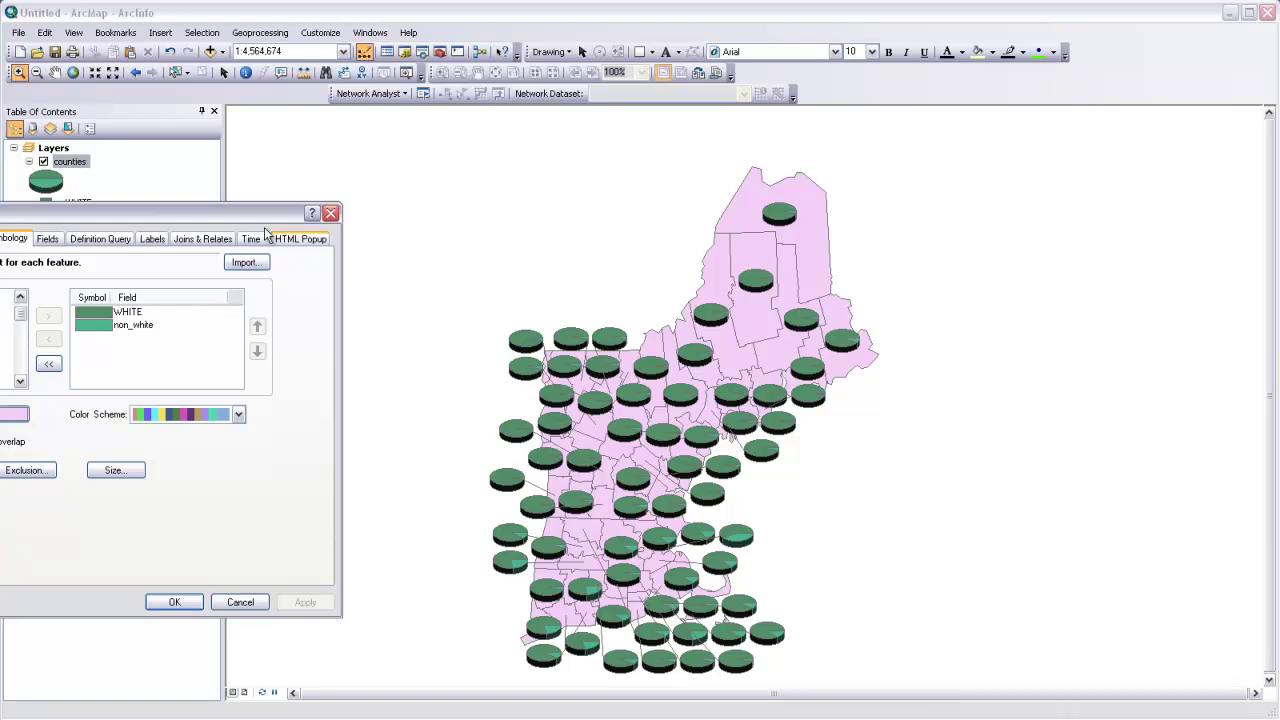
left_click_drag(260, 209, 480, 186)
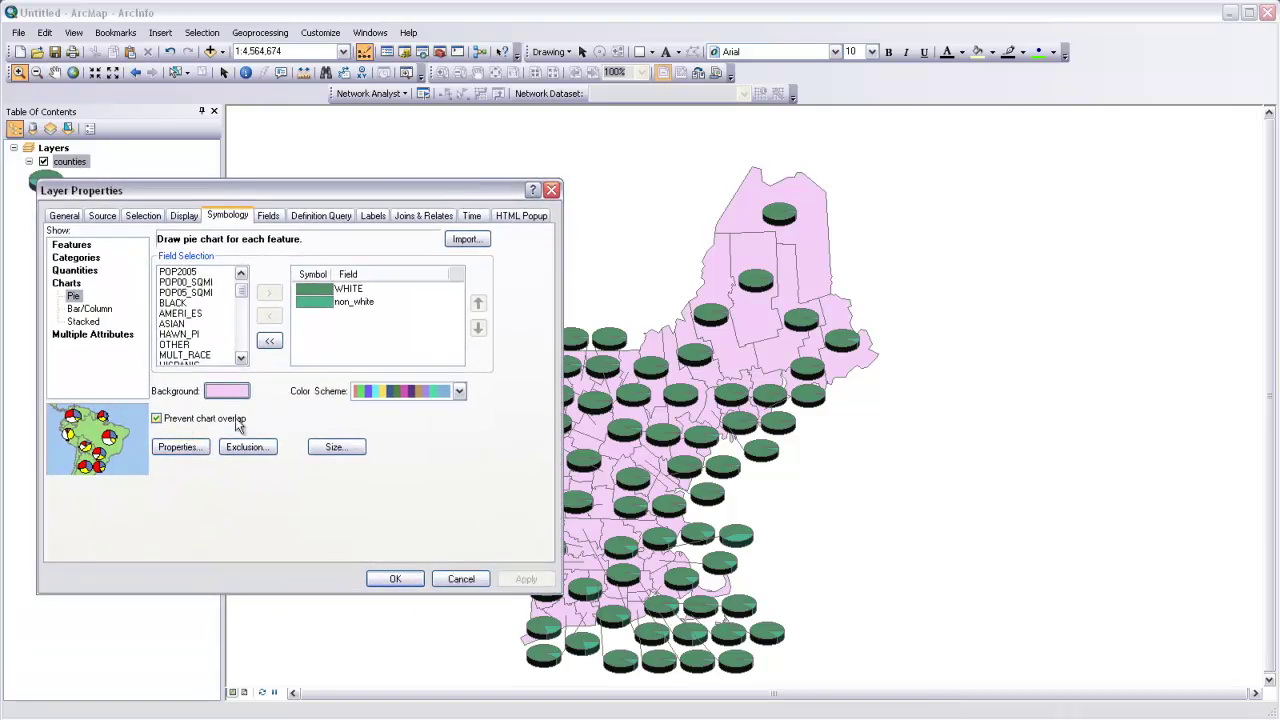
Step: Turn off Display in 3-D so the pie chart symbol is flat
left_click(179, 447)
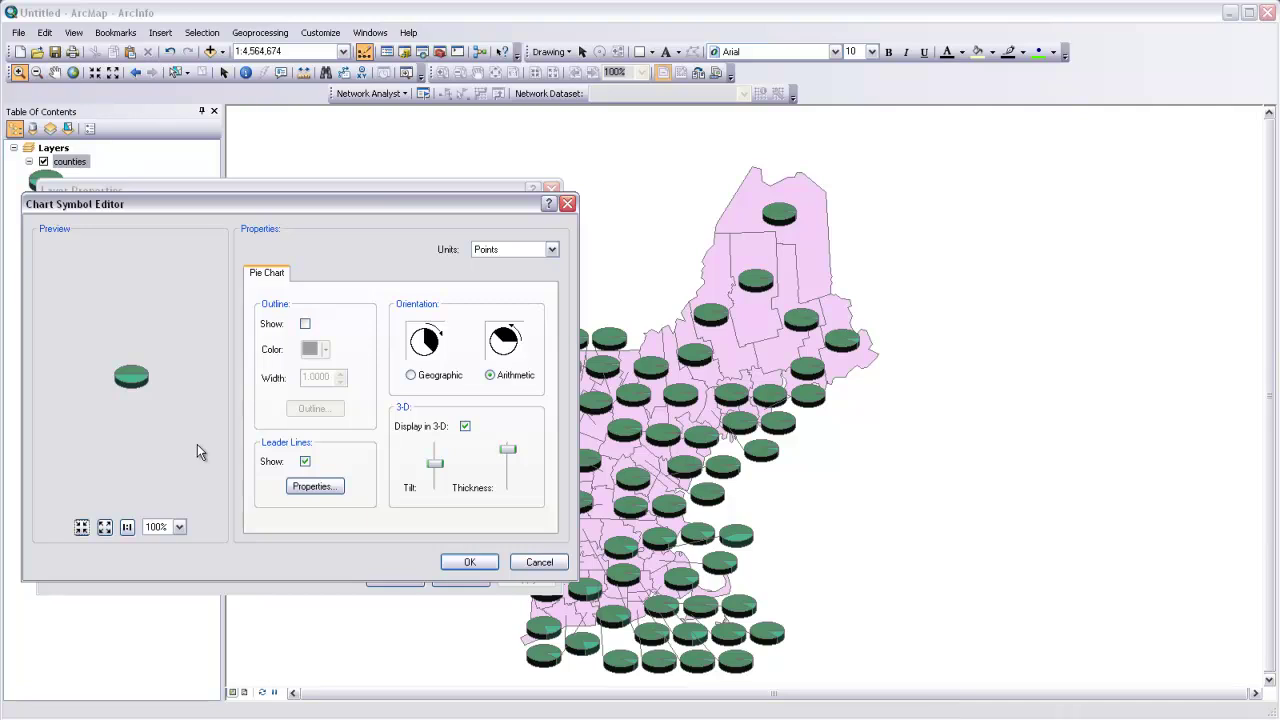
left_click(465, 426)
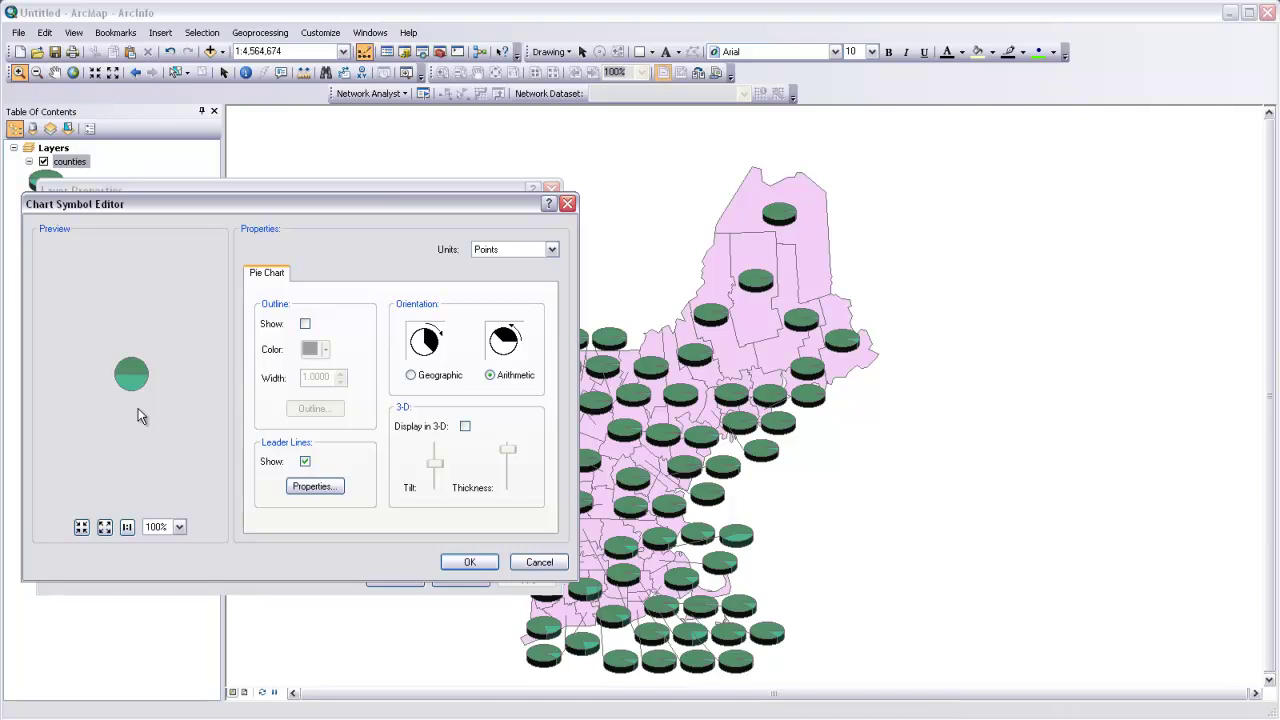
Step: Hide the pie leader lines, disable Prevent chart overlap, and apply the flat pies
left_click(305, 463)
left_click(462, 560)
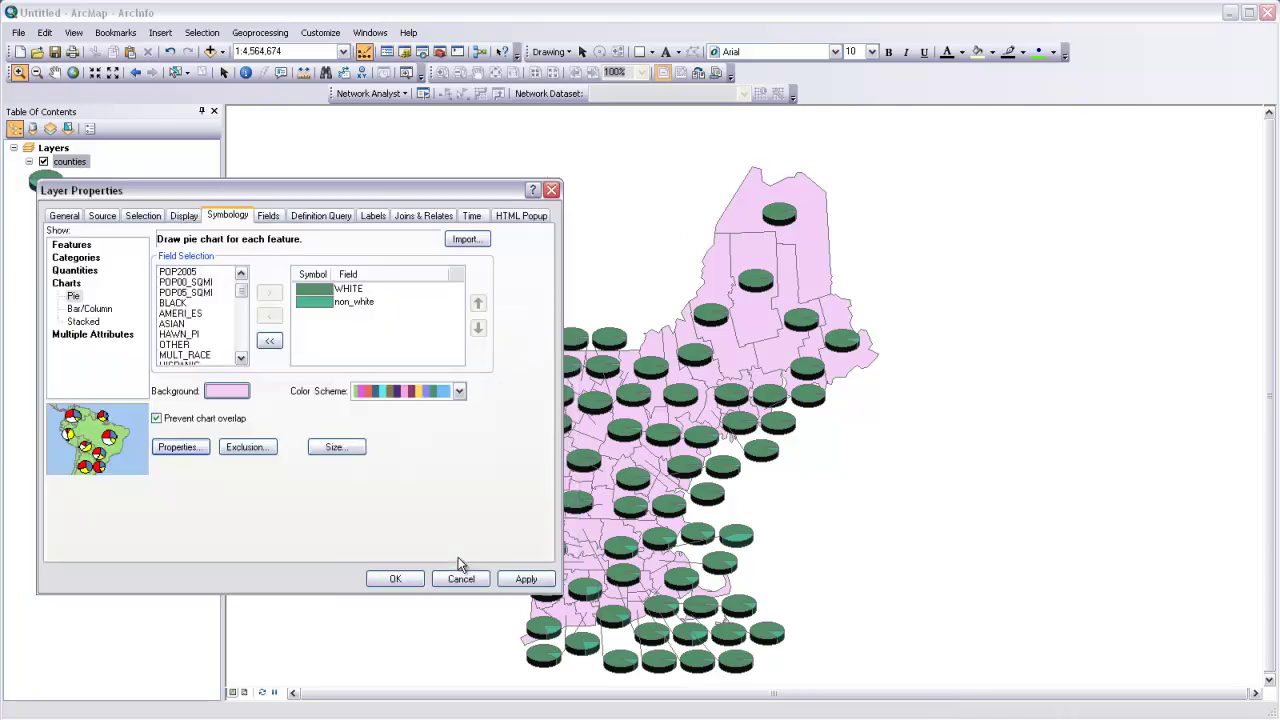
left_click(166, 420)
left_click(527, 580)
left_click_drag(480, 190, 333, 172)
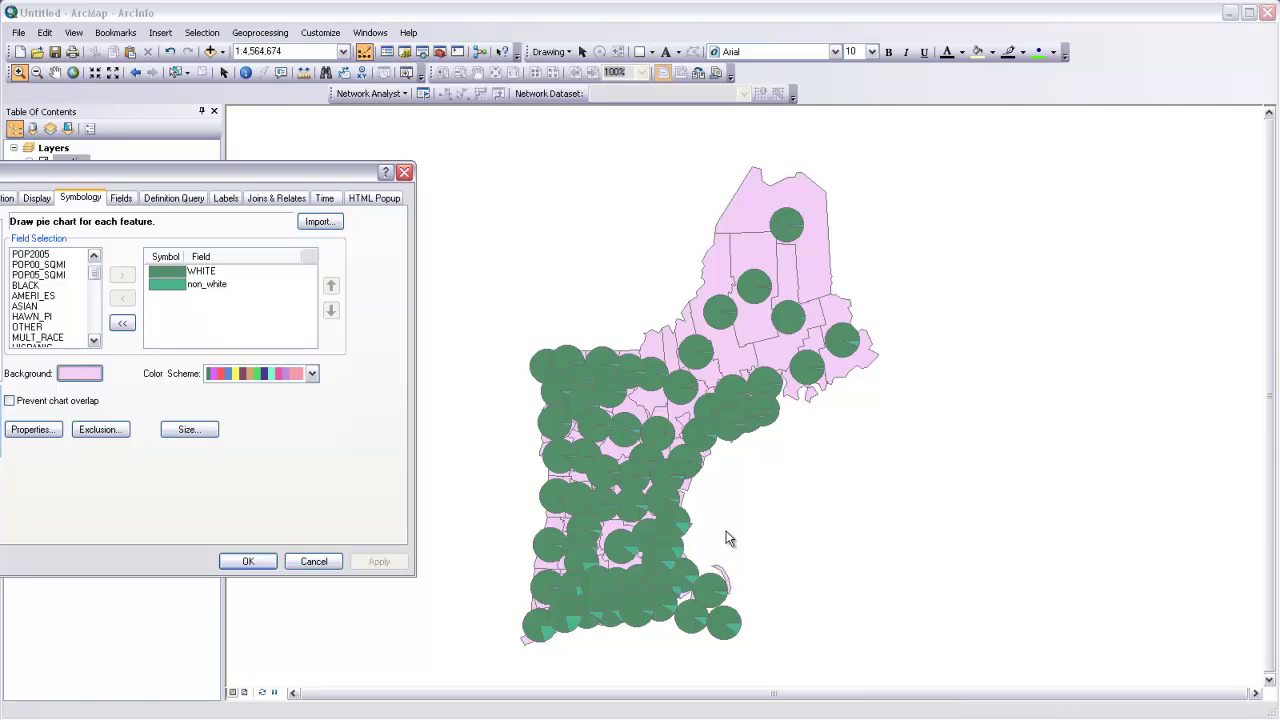
Step: Vary pie size by the POP2000 field with an 8 pt minimum and apply it
left_click_drag(302, 180, 486, 163)
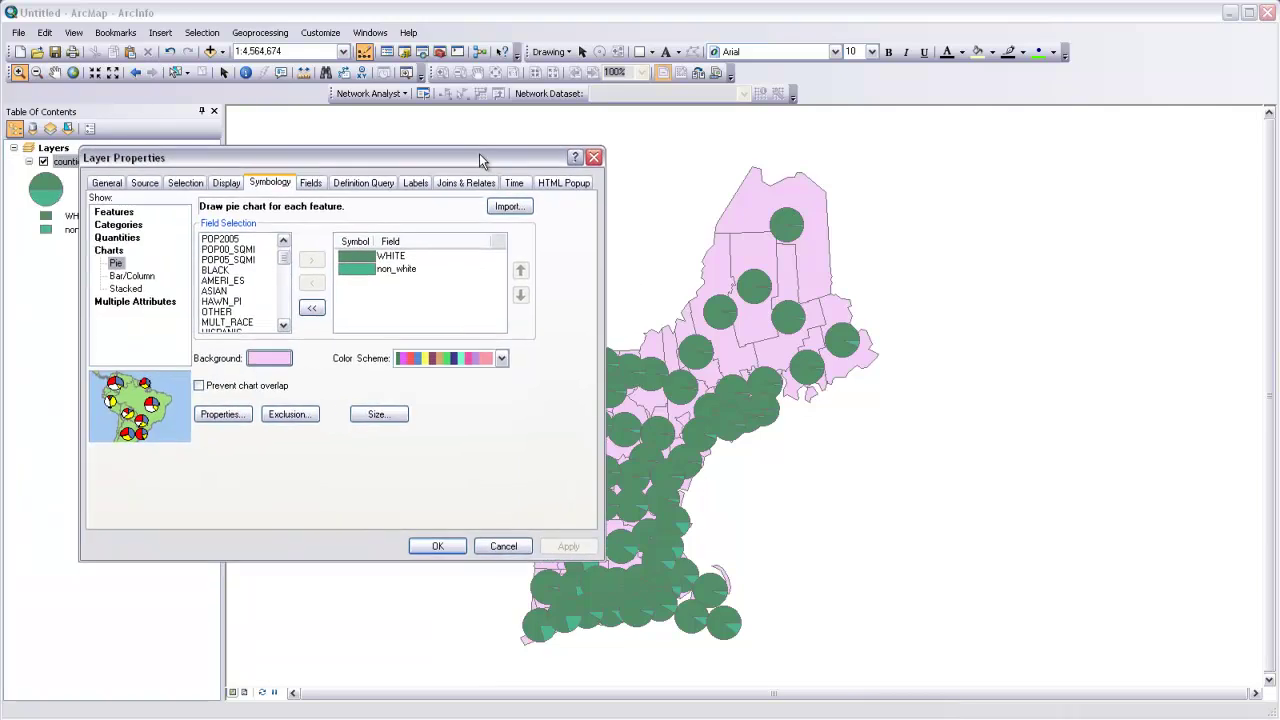
left_click(378, 414)
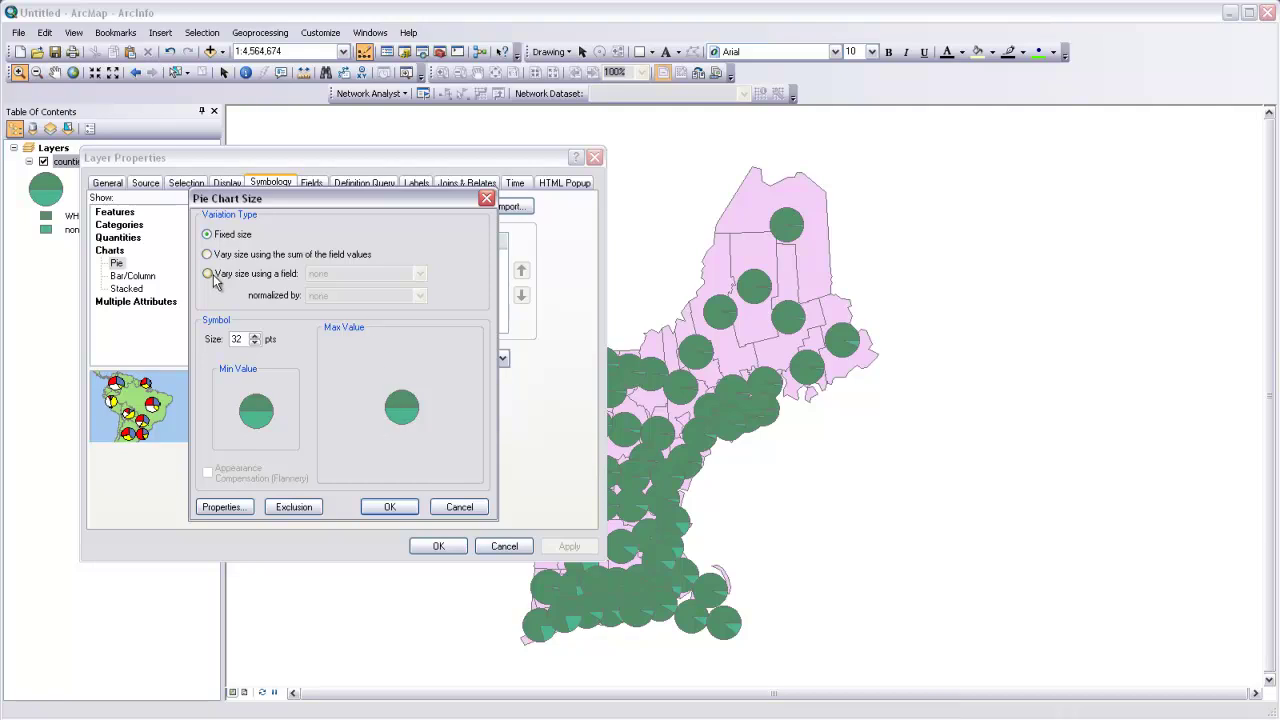
left_click(206, 275)
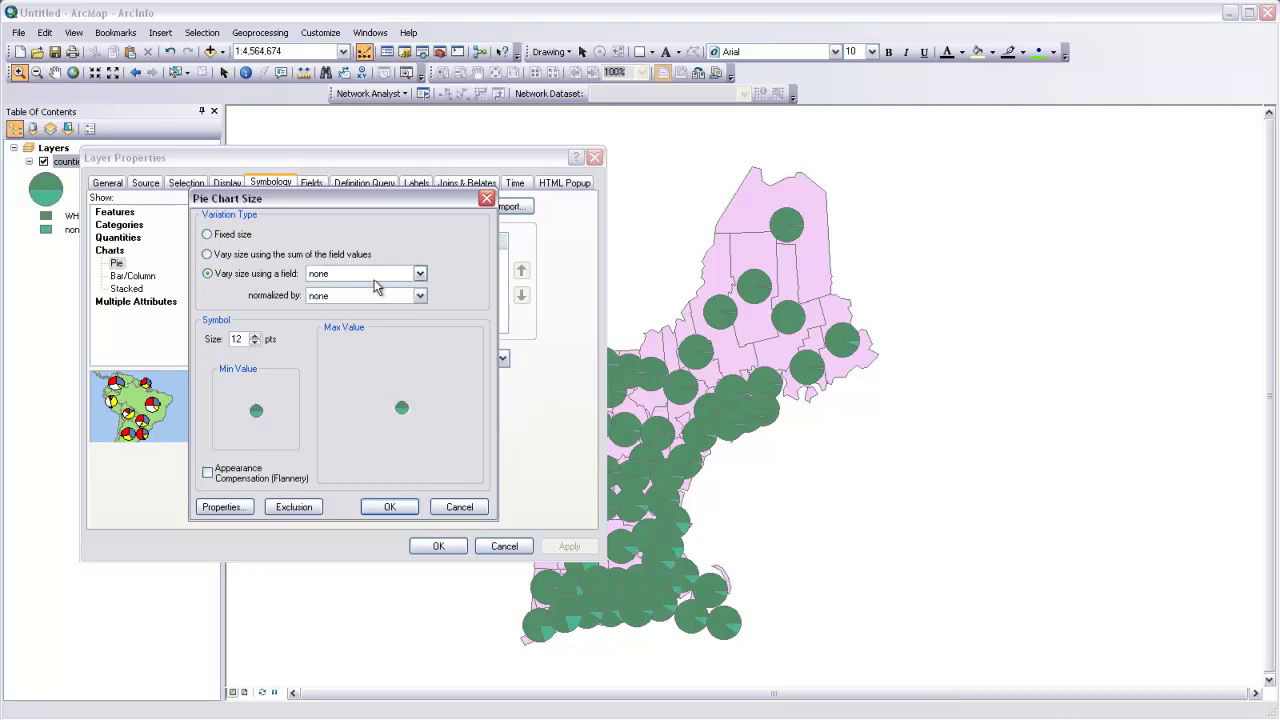
left_click(402, 276)
left_click(342, 309)
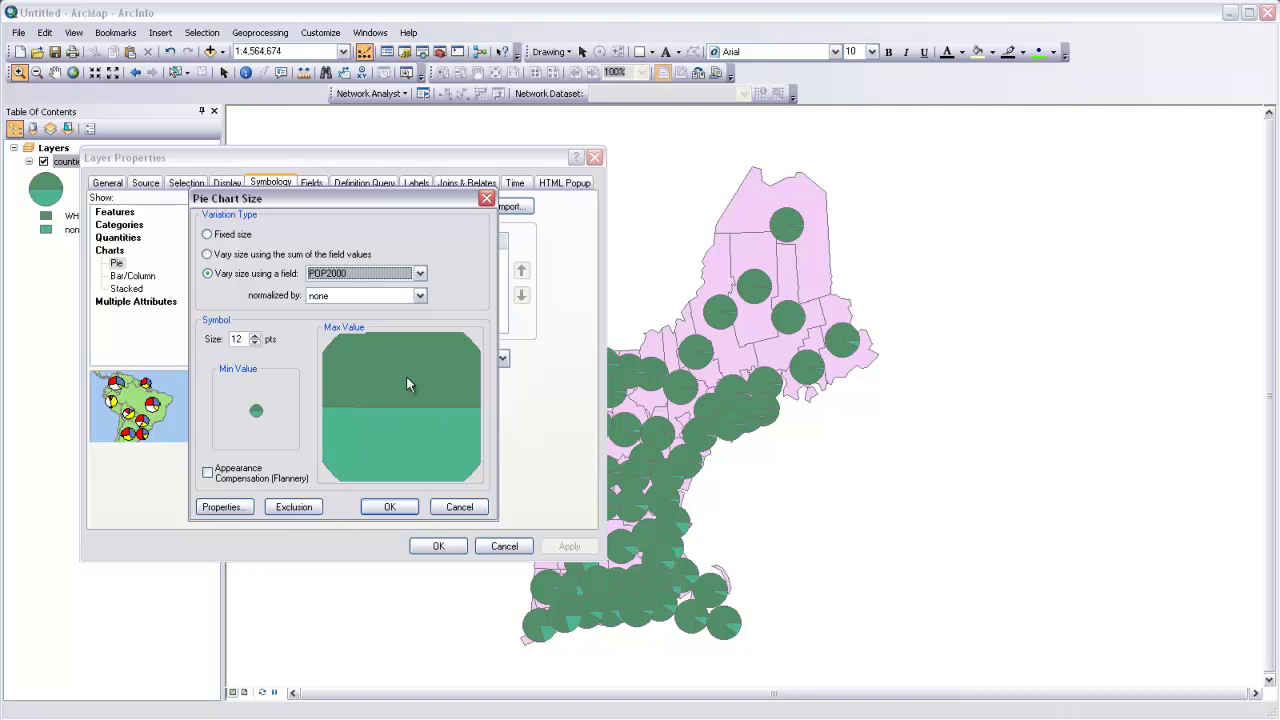
left_click(255, 343)
left_click(255, 343)
left_click(255, 343)
left_click(255, 343)
left_click(255, 343)
left_click(255, 343)
left_click(255, 343)
left_click(255, 343)
left_click(255, 343)
left_click(389, 507)
left_click(569, 546)
left_click_drag(330, 157, 155, 150)
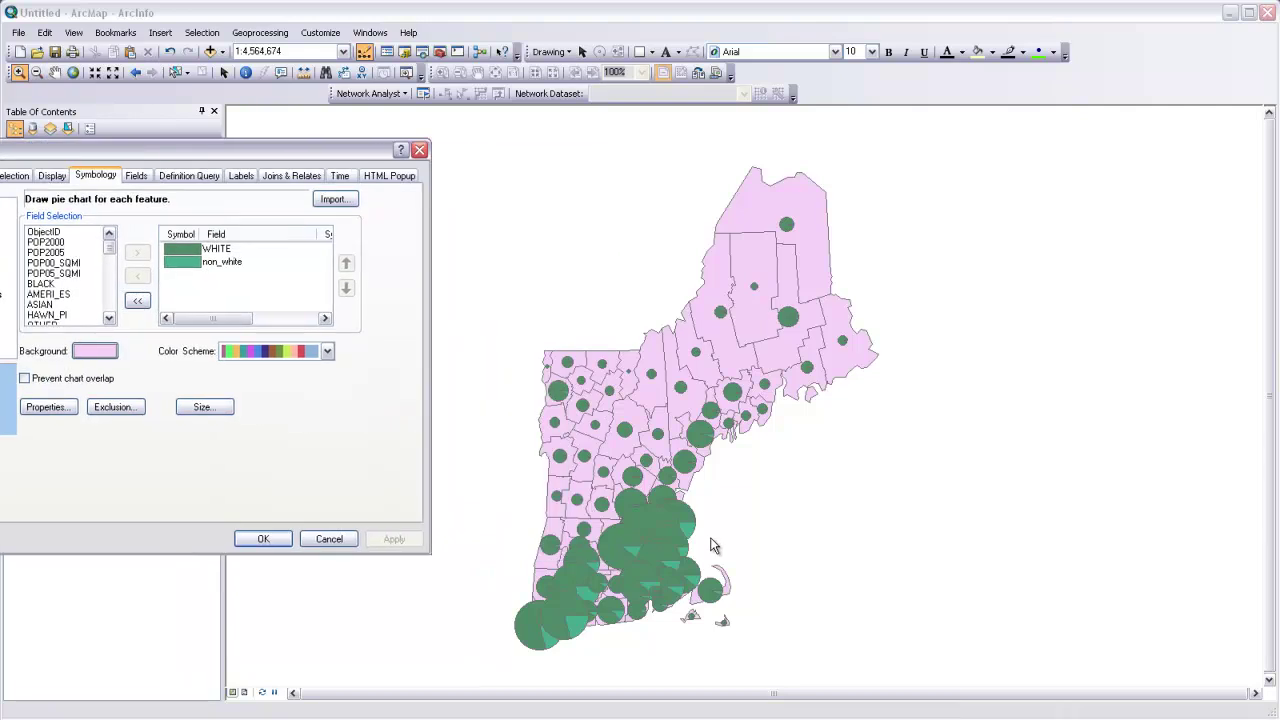